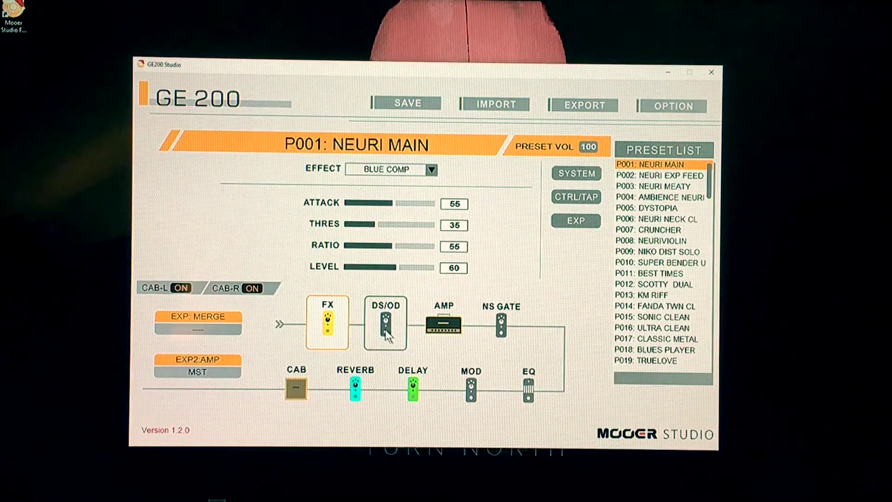
Step: Inspect P001's amp and NOISE KILLER noise gate, then scroll the Preset List to show P152: EMPTY
{"action": "left_click", "coordinate": [441, 310]}
{"action": "left_click", "coordinate": [501, 326]}
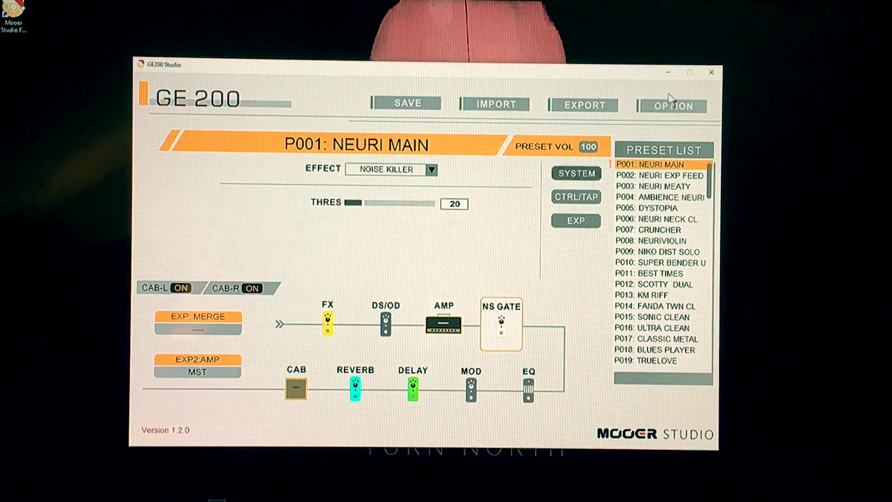
{"action": "scroll", "coordinate": [680, 203], "scroll_direction": "down", "scroll_amount": 1}
{"action": "scroll", "coordinate": [679, 200], "scroll_direction": "down", "scroll_amount": 13}
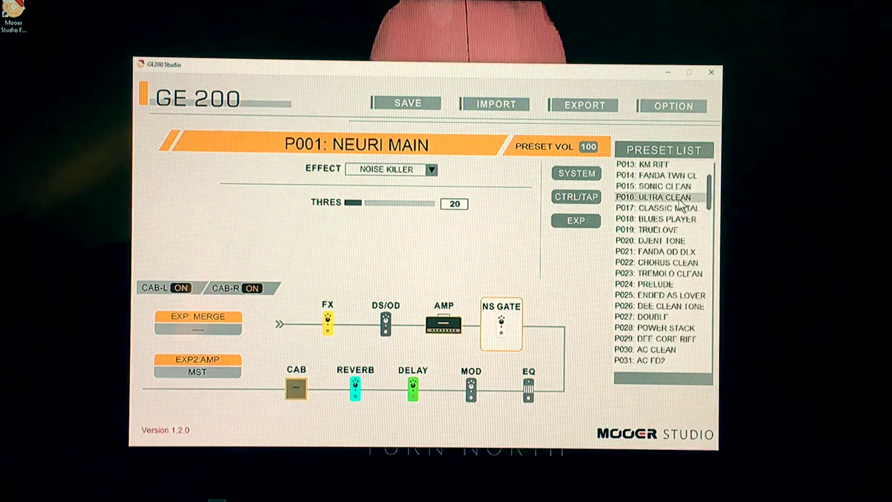
{"action": "scroll", "coordinate": [679, 203], "scroll_direction": "down", "scroll_amount": 12}
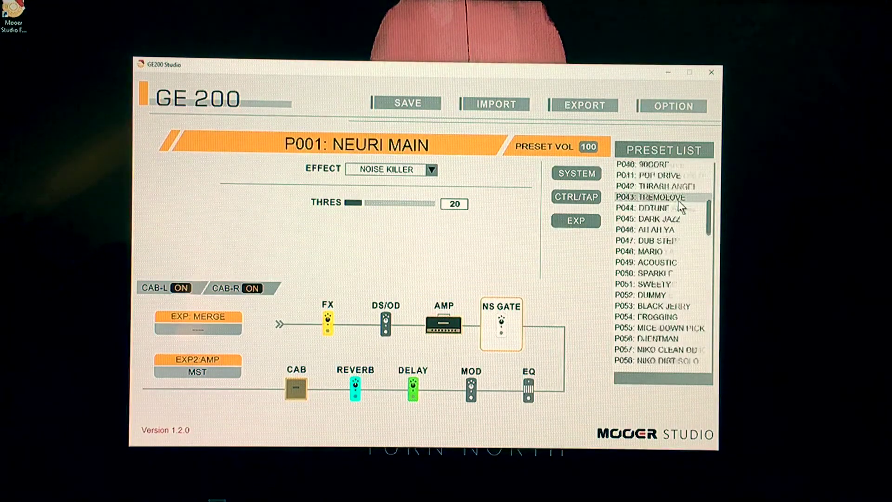
{"action": "scroll", "coordinate": [678, 202], "scroll_direction": "down", "scroll_amount": 15}
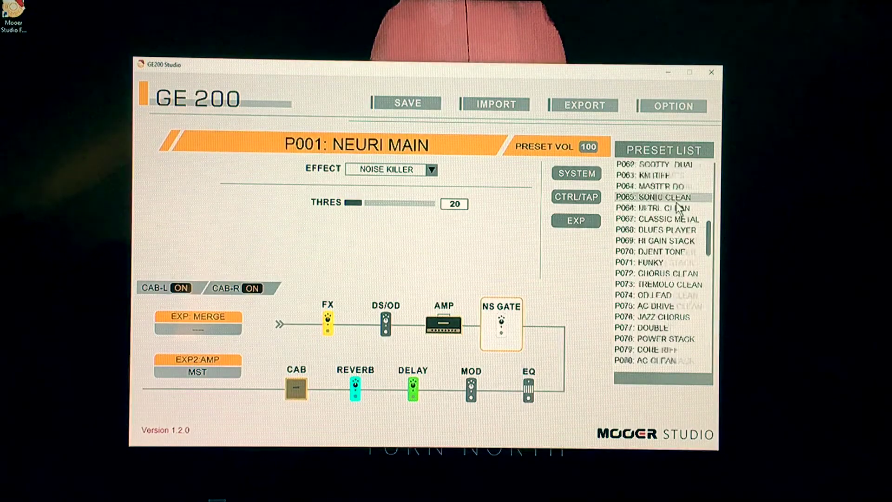
{"action": "scroll", "coordinate": [679, 210], "scroll_direction": "down", "scroll_amount": 17}
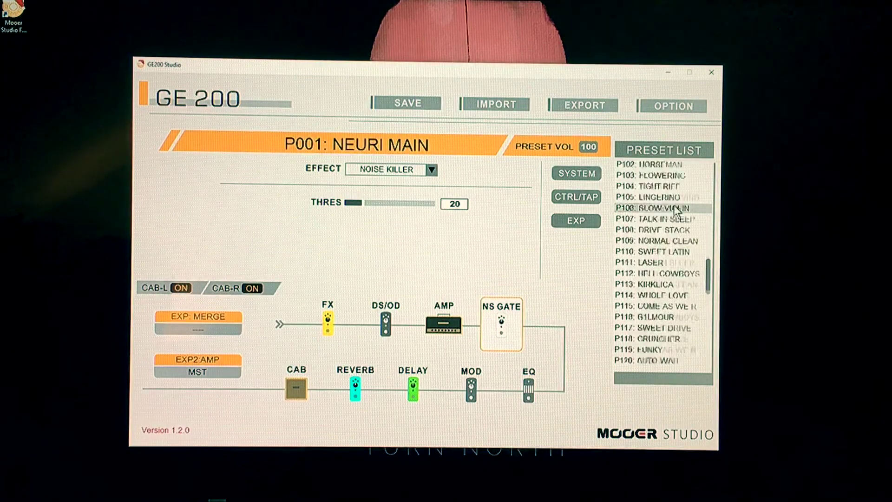
{"action": "scroll", "coordinate": [676, 212], "scroll_direction": "down", "scroll_amount": 10}
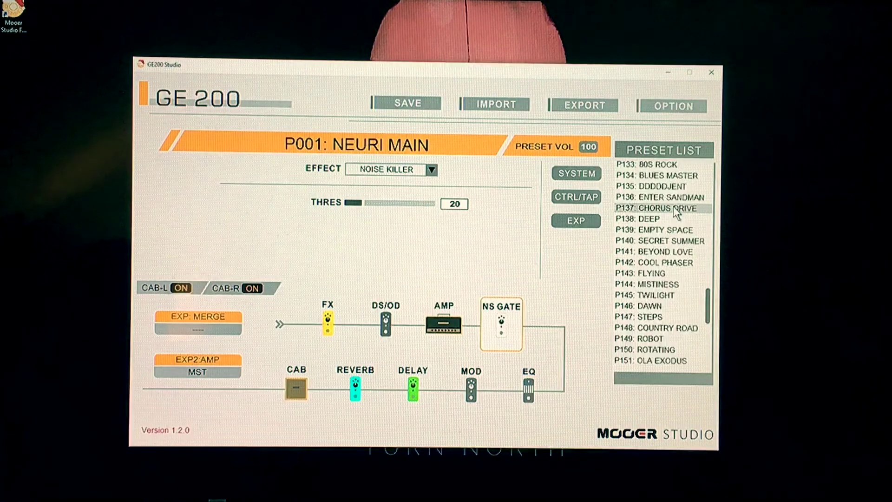
{"action": "scroll", "coordinate": [674, 212], "scroll_direction": "down", "scroll_amount": 2}
{"action": "scroll", "coordinate": [675, 212], "scroll_direction": "up", "scroll_amount": 1}
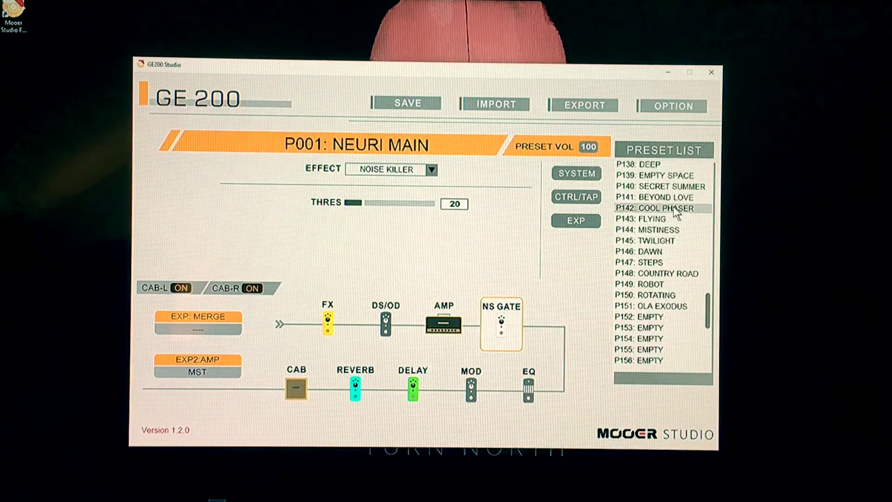
Step: Load empty preset P152 and decline saving changes to P001
{"action": "left_click", "coordinate": [666, 315]}
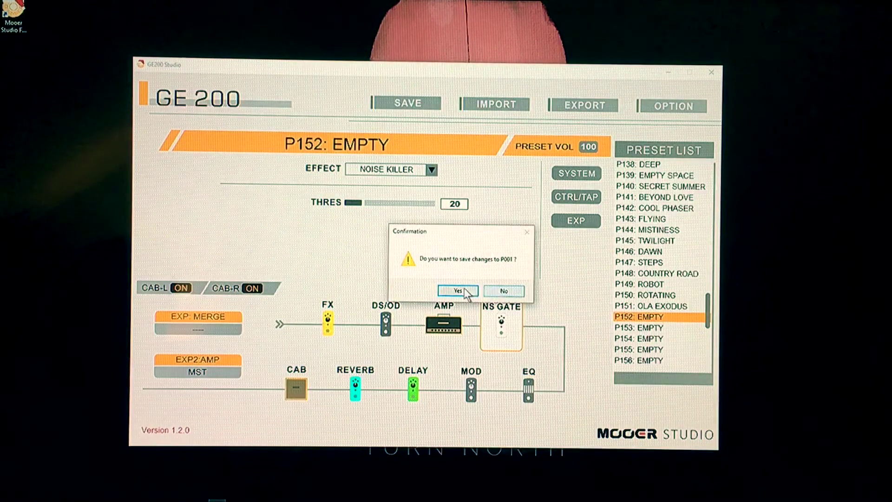
{"action": "left_click", "coordinate": [496, 293]}
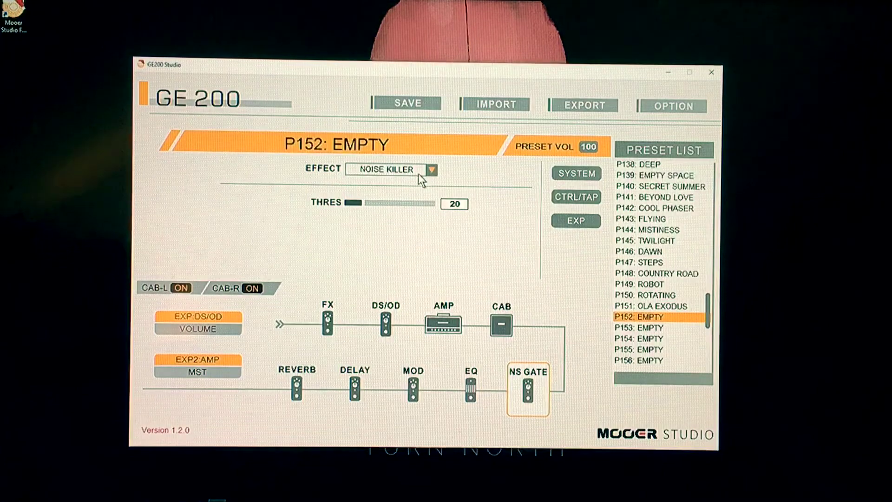
Step: Select P152's AMP block and choose the 65 US DX amp model from the EFFECT list
{"action": "left_click", "coordinate": [455, 317]}
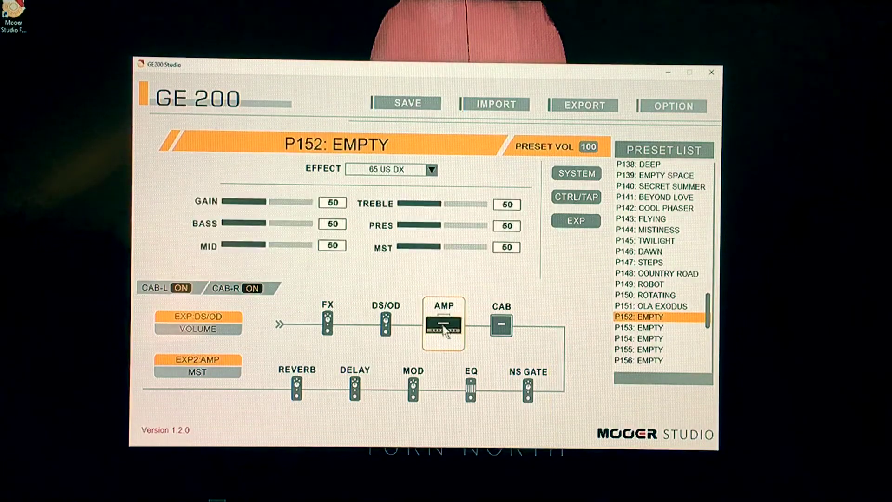
{"action": "left_click", "coordinate": [388, 170]}
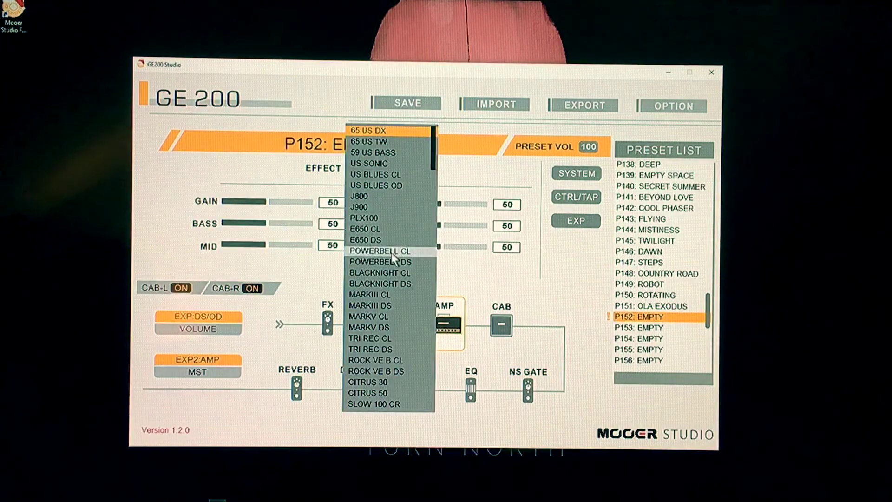
{"action": "scroll", "coordinate": [390, 254], "scroll_direction": "down", "scroll_amount": 1}
{"action": "scroll", "coordinate": [390, 254], "scroll_direction": "down", "scroll_amount": 5}
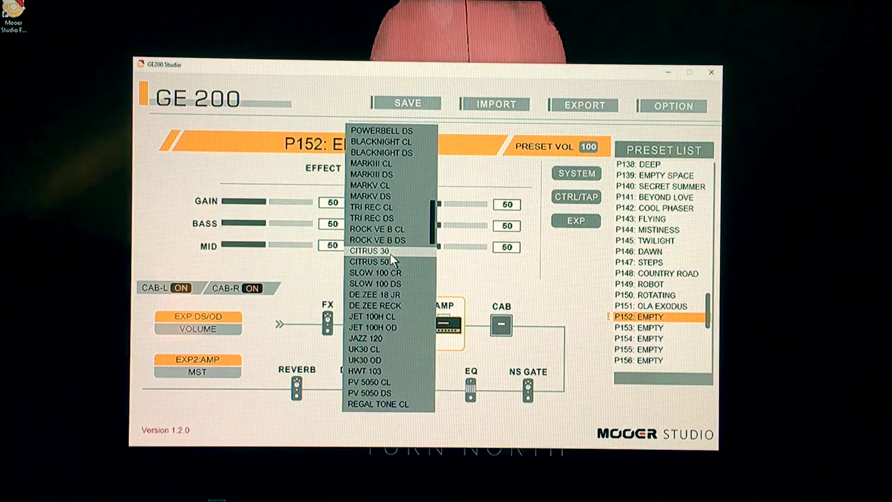
{"action": "scroll", "coordinate": [391, 254], "scroll_direction": "down", "scroll_amount": 6}
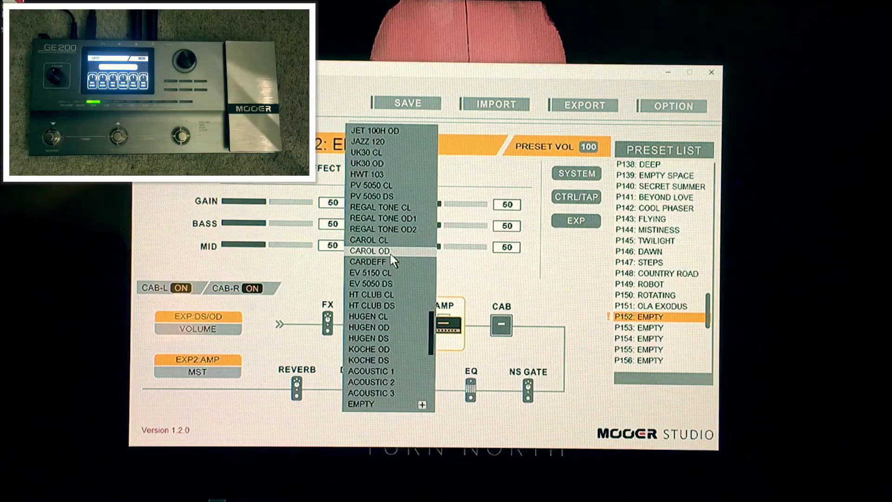
{"action": "scroll", "coordinate": [391, 254], "scroll_direction": "down", "scroll_amount": 1}
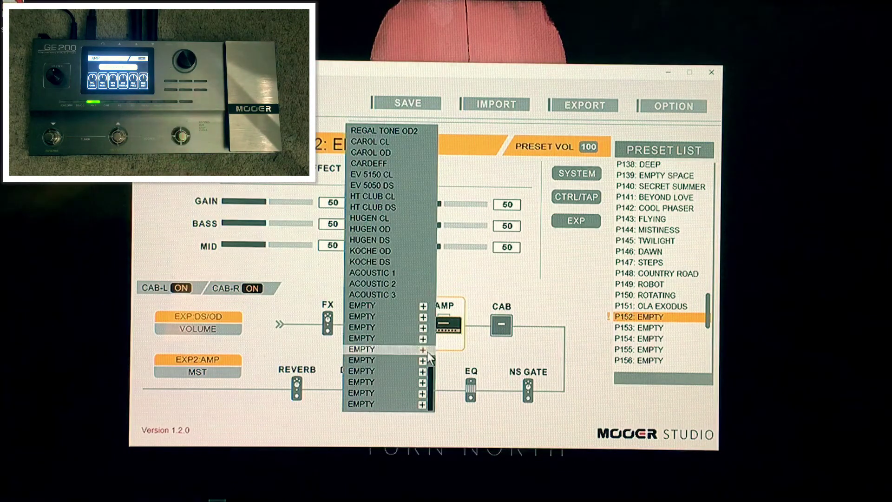
{"action": "scroll", "coordinate": [384, 310], "scroll_direction": "up", "scroll_amount": 3}
{"action": "scroll", "coordinate": [385, 311], "scroll_direction": "up", "scroll_amount": 10}
{"action": "scroll", "coordinate": [385, 310], "scroll_direction": "up", "scroll_amount": 4}
{"action": "left_click", "coordinate": [536, 277]}
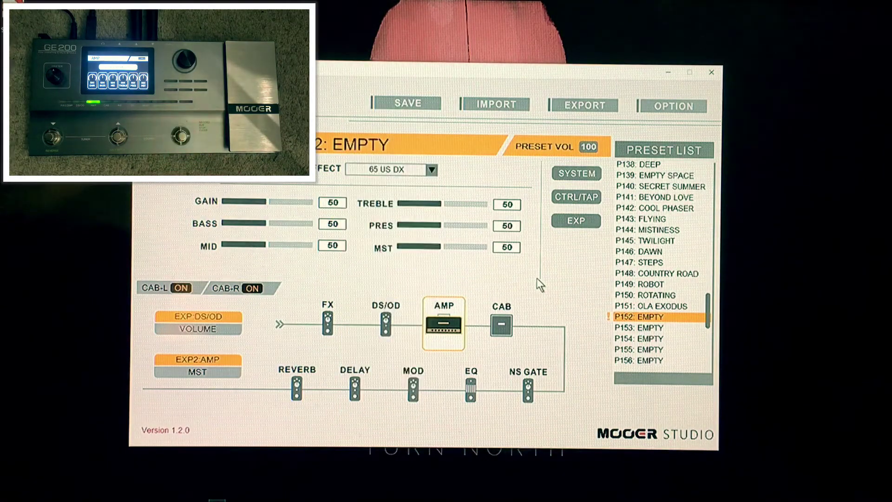
Step: Show P152's CAB block and scroll its cab model list down to the user IR slots
{"action": "left_click", "coordinate": [501, 325]}
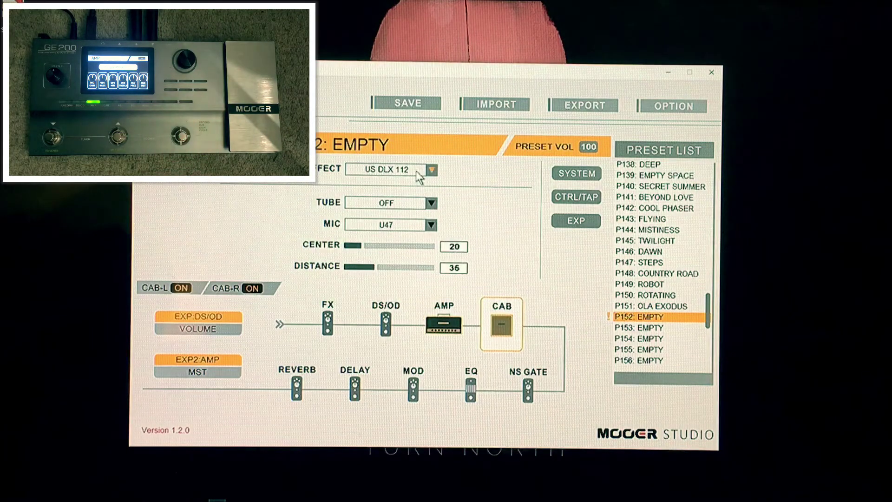
{"action": "left_click", "coordinate": [417, 171]}
{"action": "scroll", "coordinate": [414, 182], "scroll_direction": "down", "scroll_amount": 4}
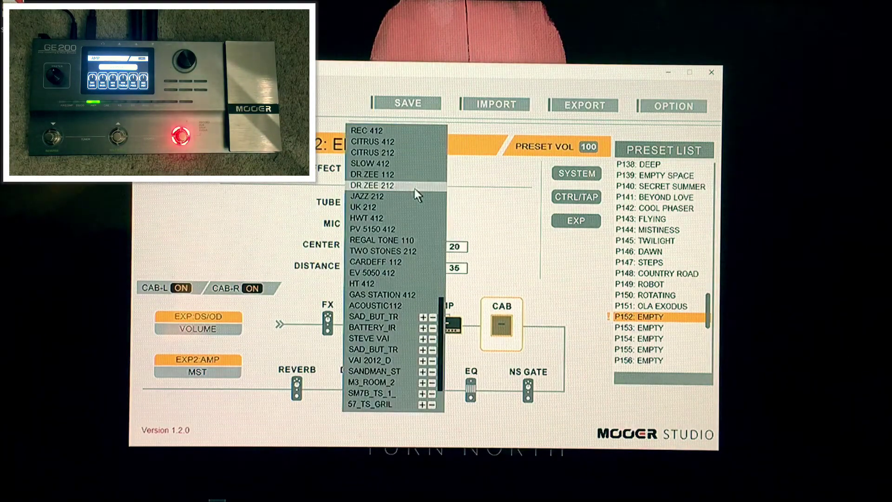
{"action": "scroll", "coordinate": [415, 189], "scroll_direction": "down", "scroll_amount": 1}
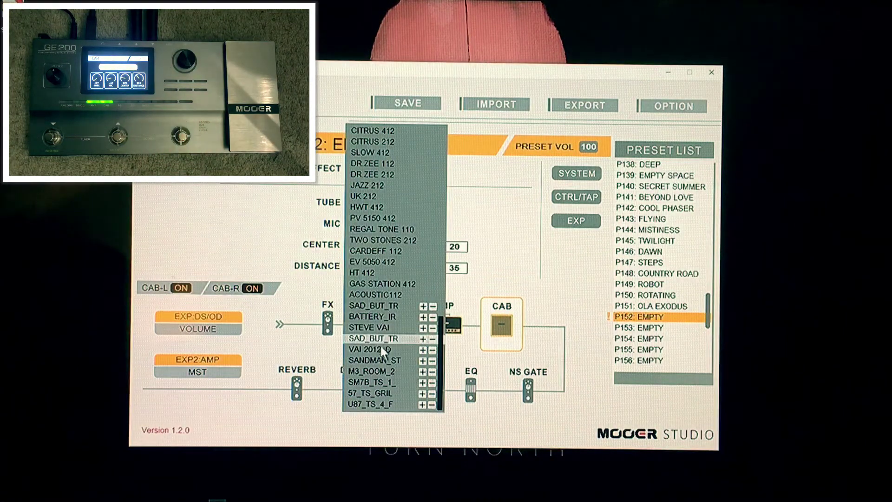
Step: Import a 57_grill_cone IR from 44.1 > SM57 > NO-TS into the first user IR slot
{"action": "left_click", "coordinate": [423, 306]}
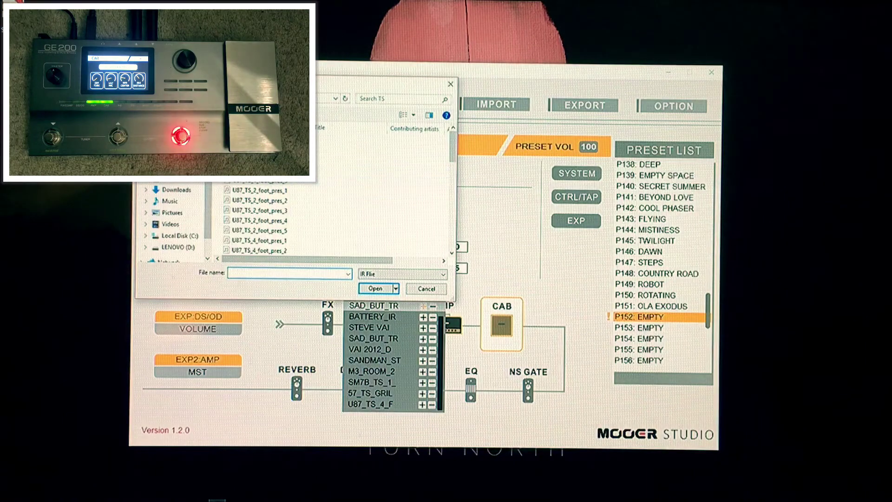
{"action": "double_click", "coordinate": [335, 172]}
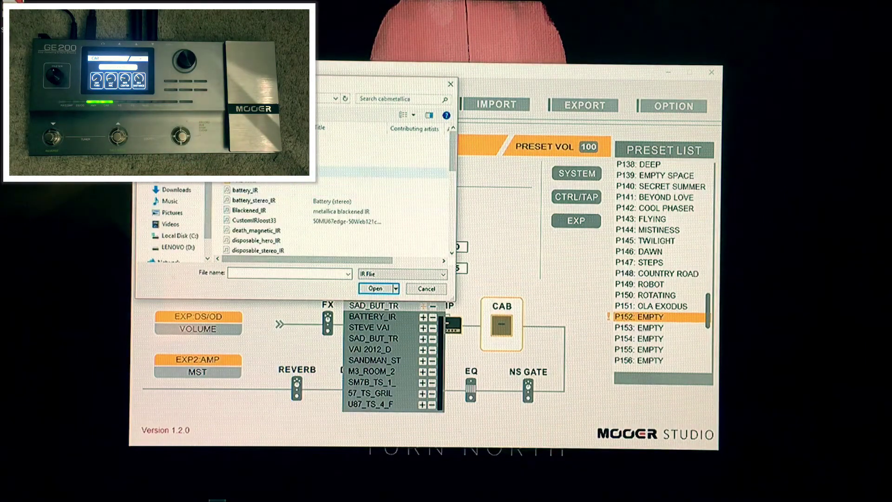
{"action": "key", "text": "alt+Left"}
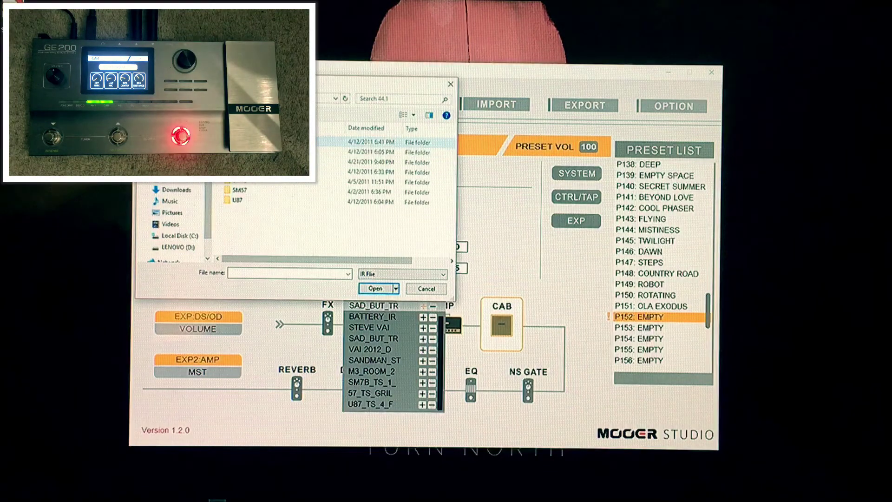
{"action": "double_click", "coordinate": [282, 182]}
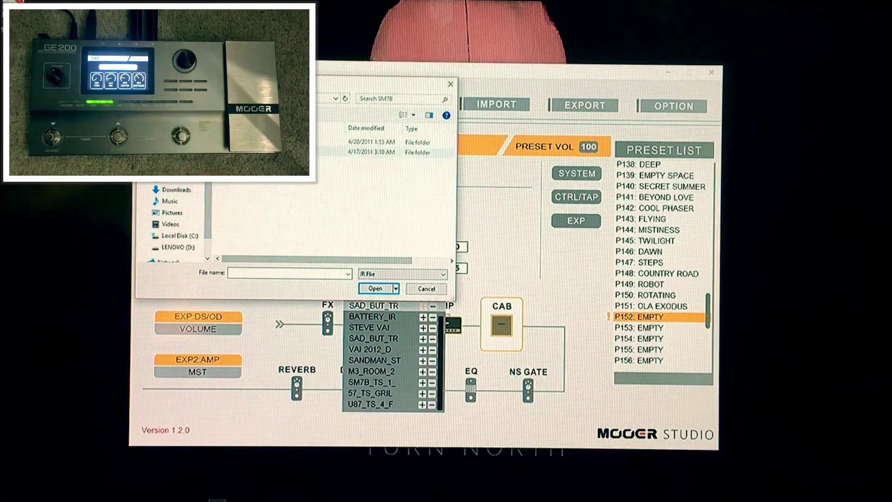
{"action": "key", "text": "alt+Left"}
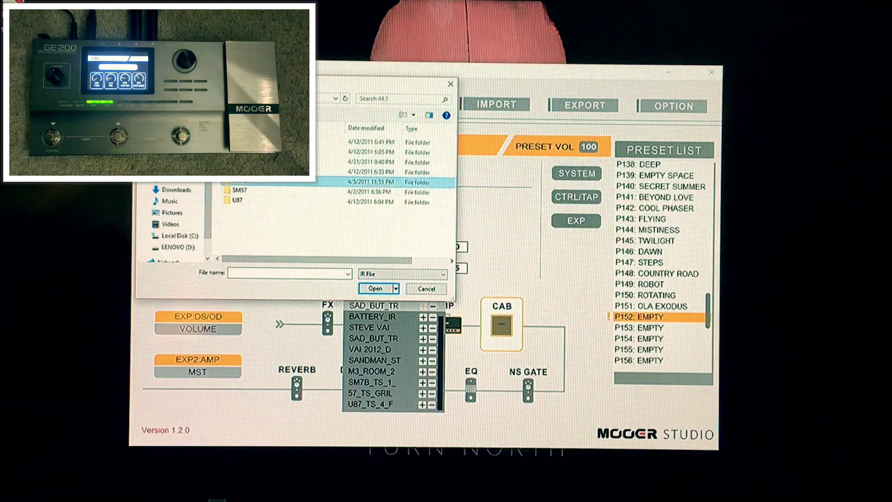
{"action": "double_click", "coordinate": [243, 188]}
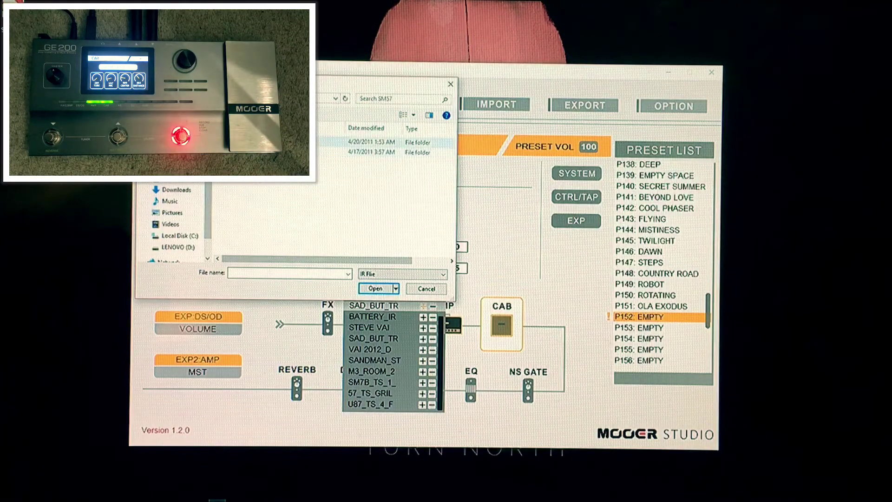
{"action": "key", "text": "Return"}
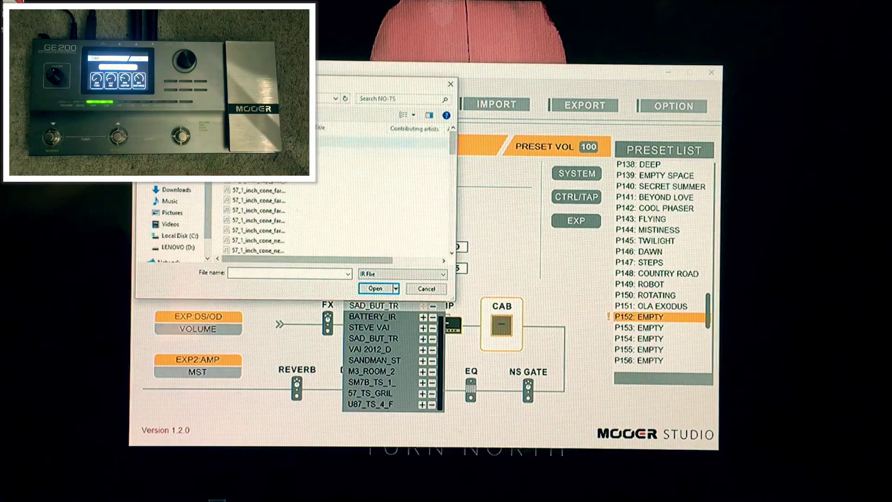
{"action": "scroll", "coordinate": [303, 220], "scroll_direction": "down", "scroll_amount": 2}
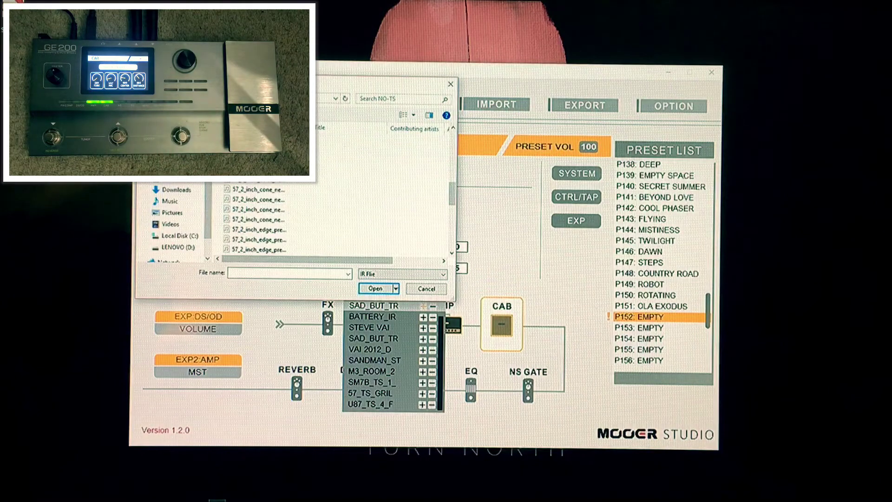
{"action": "scroll", "coordinate": [349, 184], "scroll_direction": "down", "scroll_amount": 5}
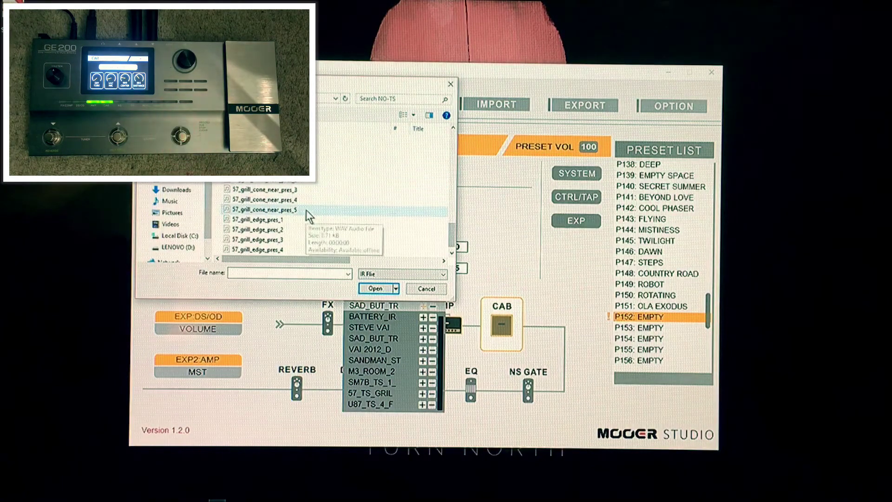
{"action": "double_click", "coordinate": [306, 210]}
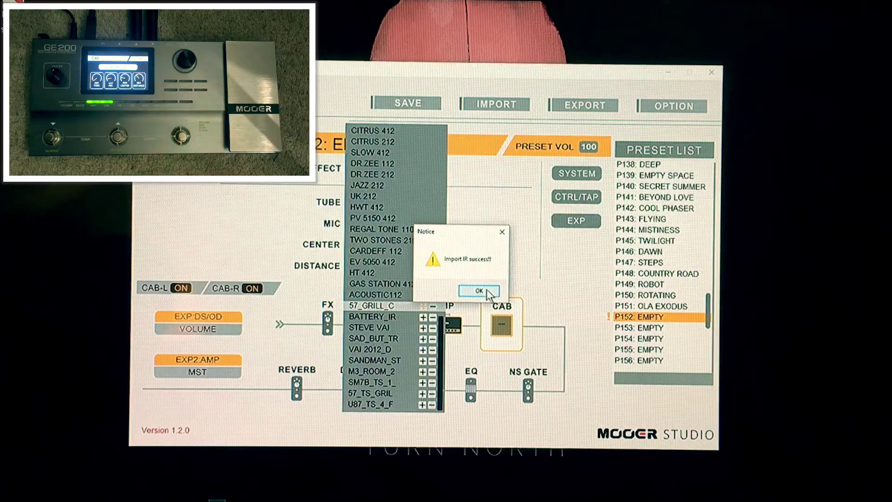
Step: Dismiss the 'Import IR success' notice and close the cabinet model list
{"action": "left_click", "coordinate": [479, 291]}
{"action": "left_click", "coordinate": [496, 192]}
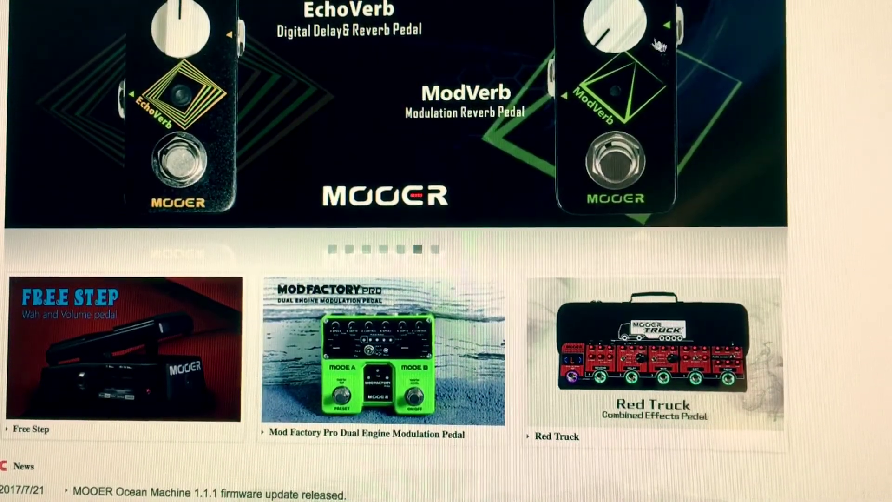
Step: Open Downloads & Firmware from the Mooer site footer, then minimize the browser
{"action": "scroll", "coordinate": [523, 113], "scroll_direction": "down", "scroll_amount": 7}
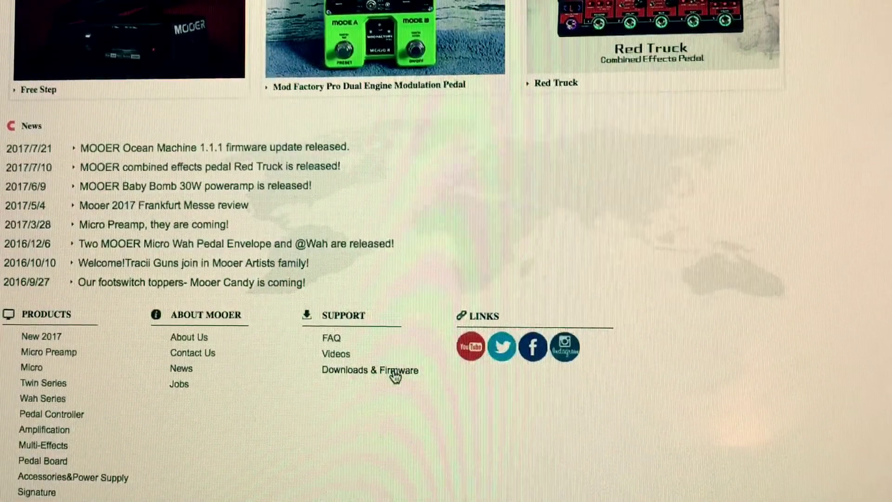
{"action": "left_click", "coordinate": [395, 371]}
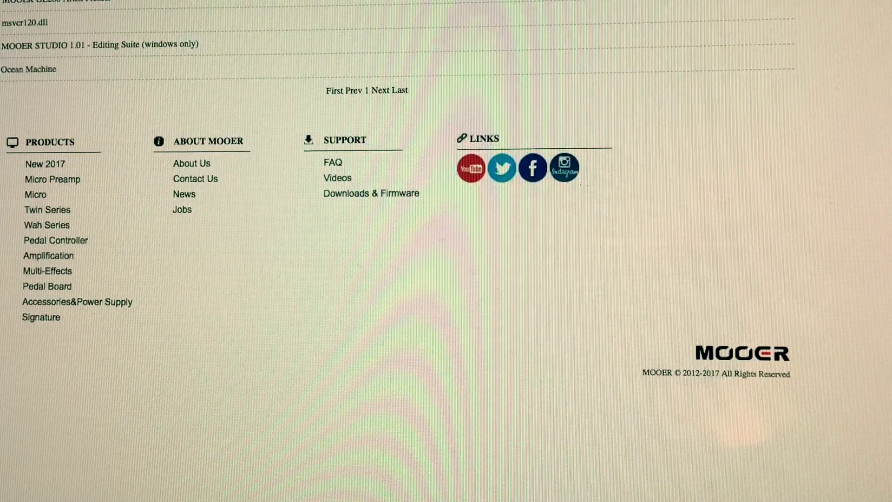
{"action": "key", "text": "super+m"}
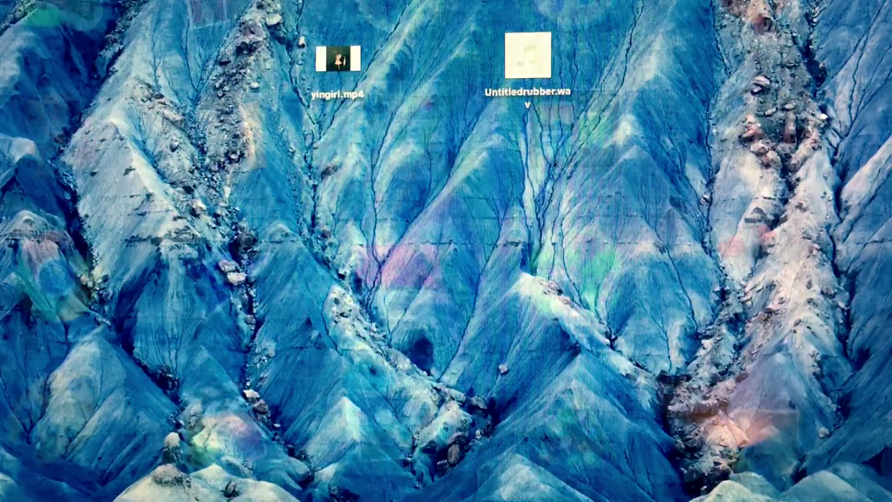
Step: Launch the GE200 IR loader from the launcher and move its window lower
{"action": "key", "text": "F4"}
{"action": "left_click", "coordinate": [276, 351]}
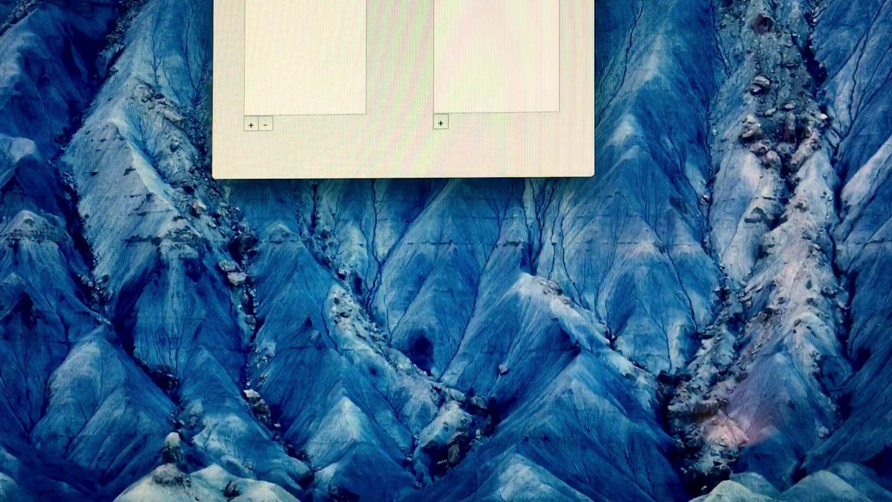
{"action": "left_click_drag", "start_coordinate": [342, 0], "coordinate": [342, 51]}
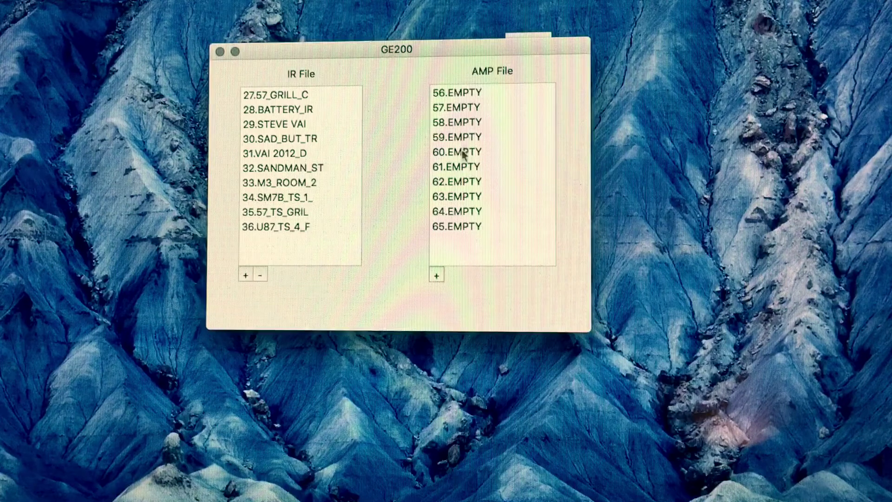
Step: Start adding an IR File, cancel the Open dialog, and shift the GE200 window further down
{"action": "left_click", "coordinate": [246, 276]}
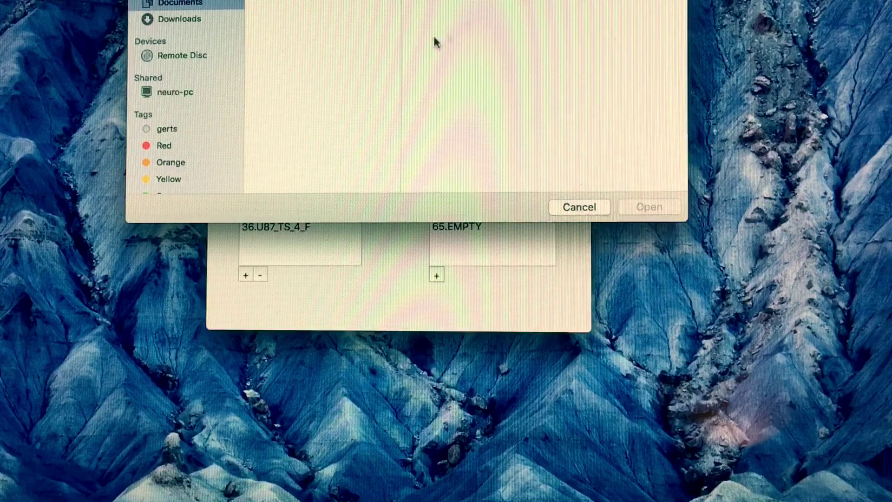
{"action": "left_click", "coordinate": [579, 206]}
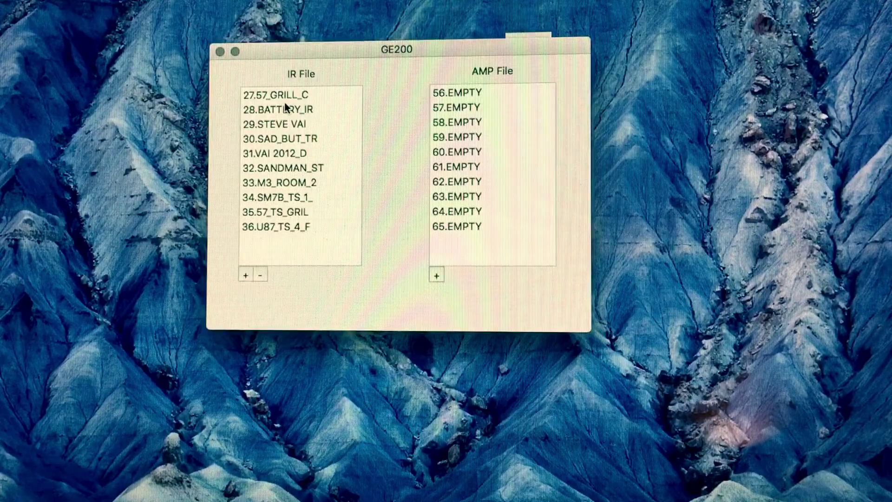
{"action": "left_click_drag", "start_coordinate": [369, 46], "coordinate": [370, 87]}
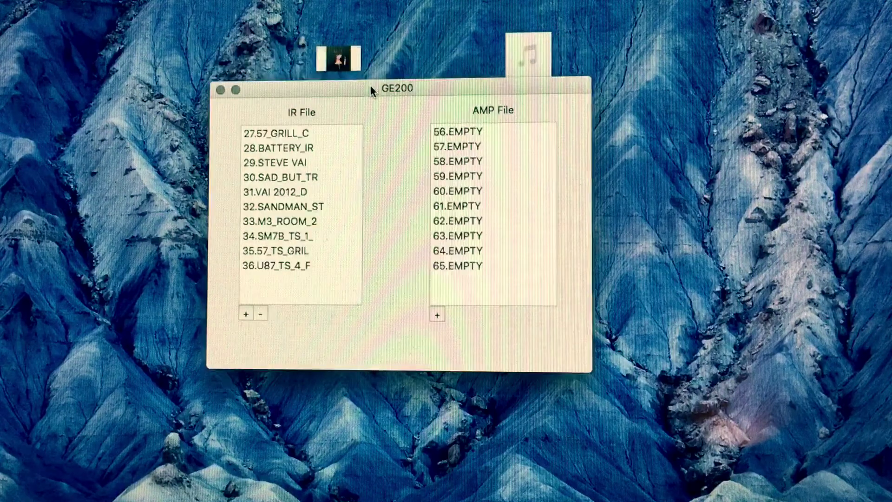